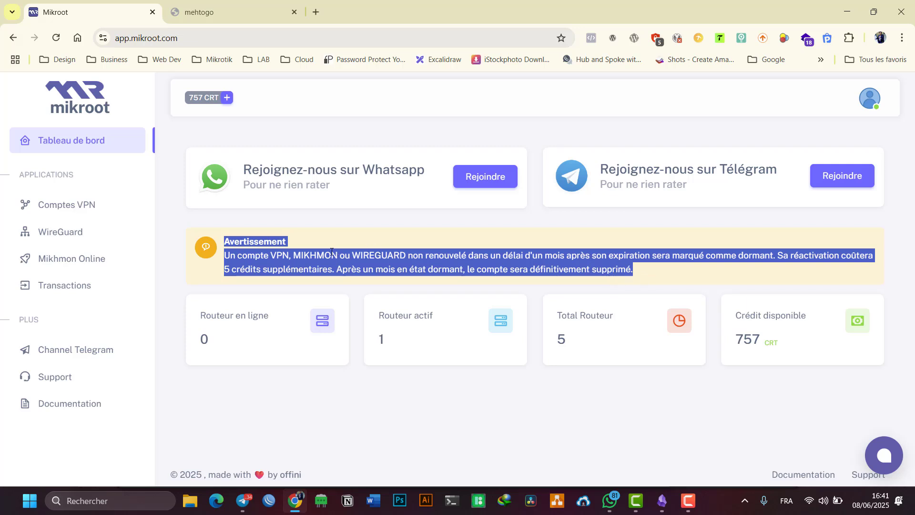
- Clear the selection on the dormant-account warning and bring up the Obsidian Excalidraw timeline
left_click(299, 260)
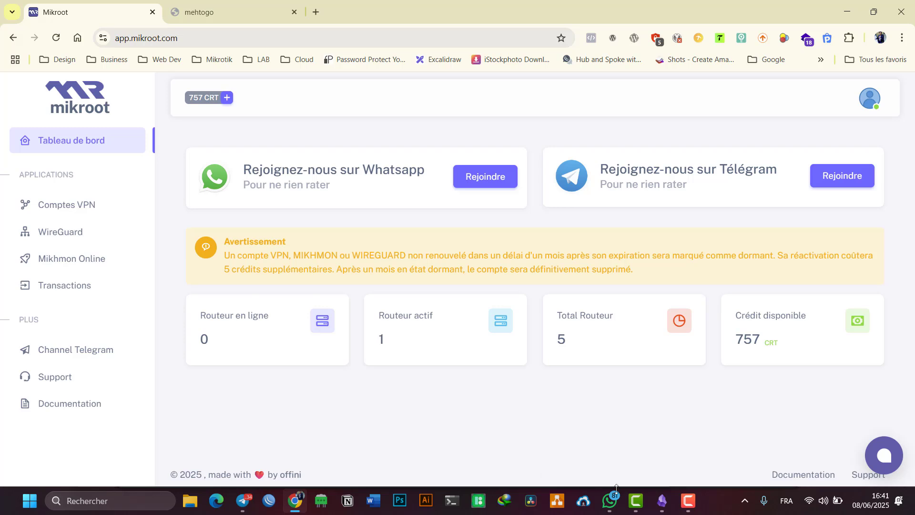
left_click(658, 506)
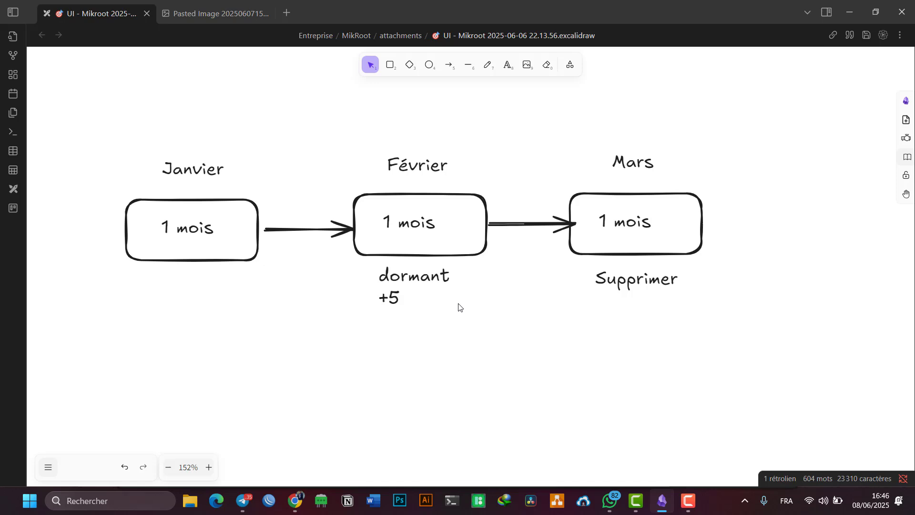
- Look over the 'dormant +5' note on the Janvier–Mars timeline, then go back to Mikroot in Chrome
left_click(399, 302)
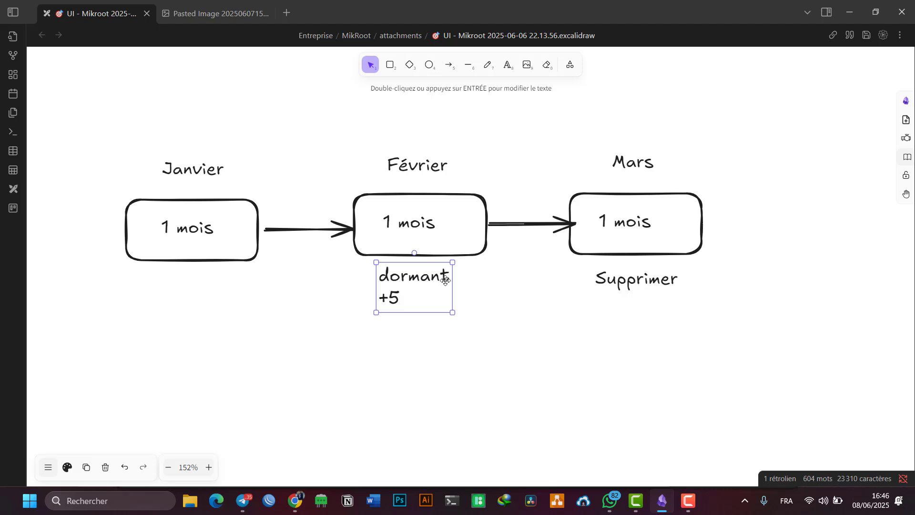
left_click(477, 279)
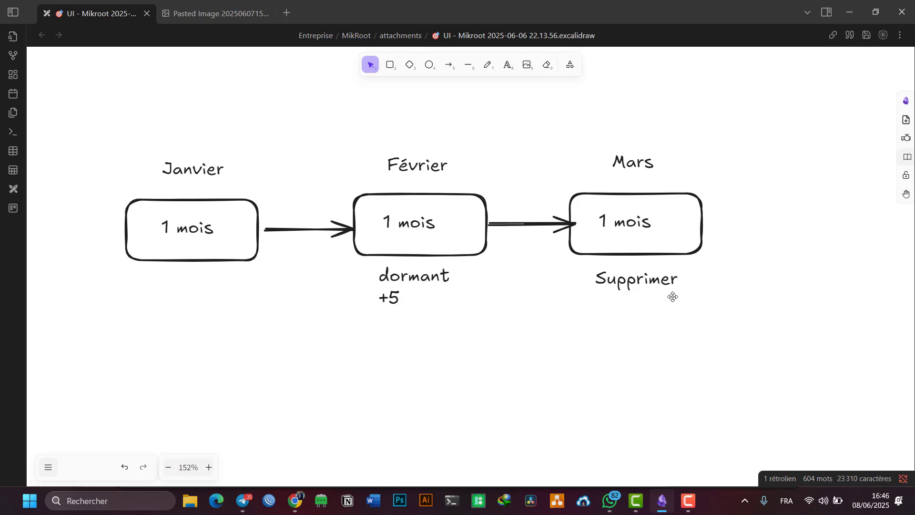
left_click(296, 501)
- Open Comptes VPN to list the five routers' expiry dates, and glance at the 757 CRT credit form
left_click_drag(213, 242, 631, 269)
left_click(654, 270)
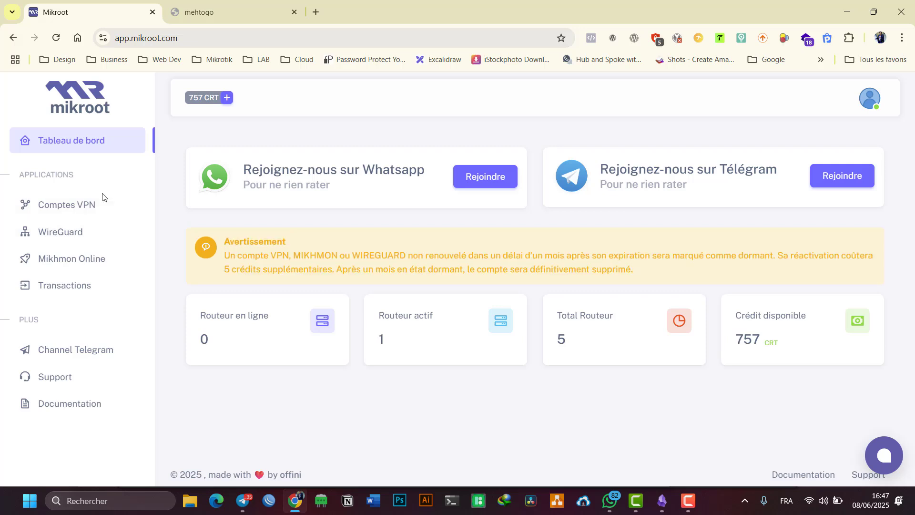
left_click(71, 208)
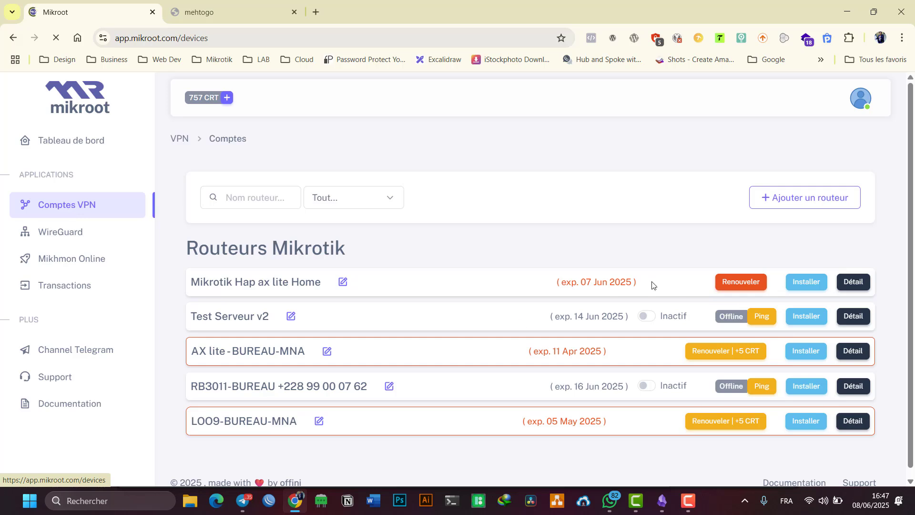
double_click(197, 282)
left_click_drag(357, 298, 650, 282)
left_click(677, 283)
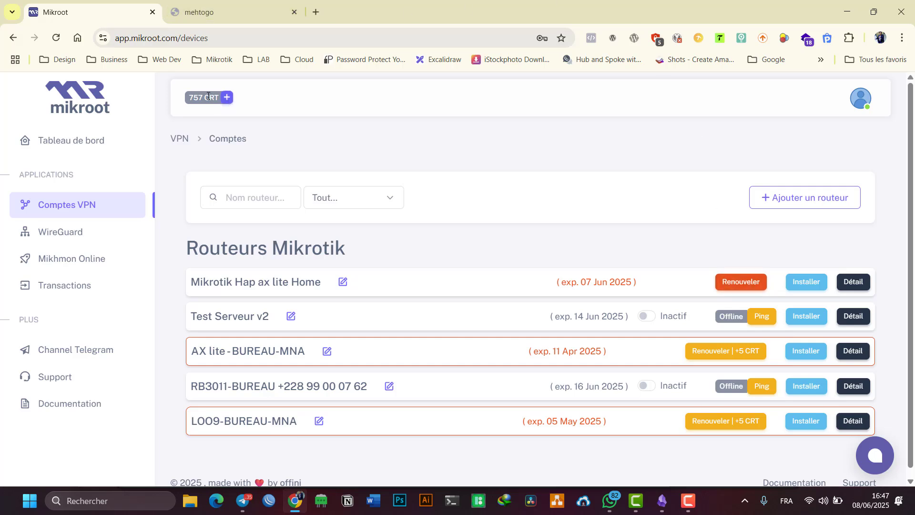
left_click(228, 98)
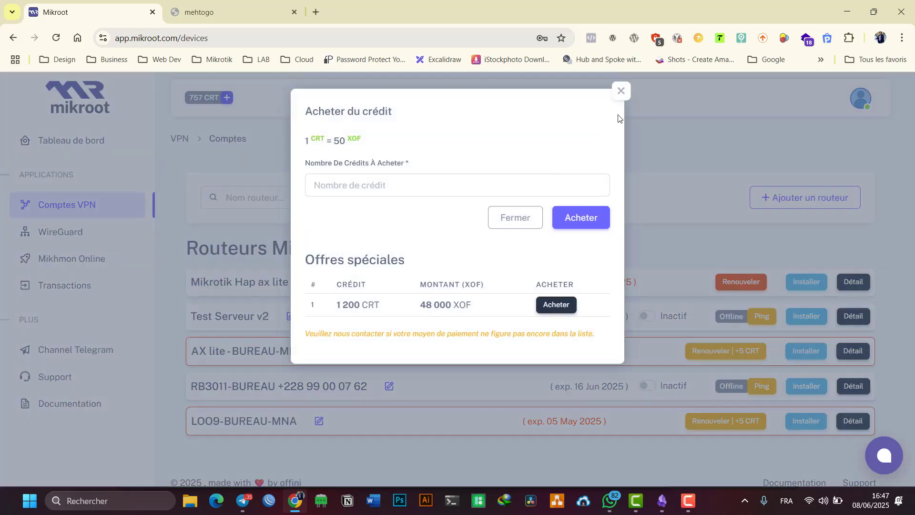
left_click(620, 94)
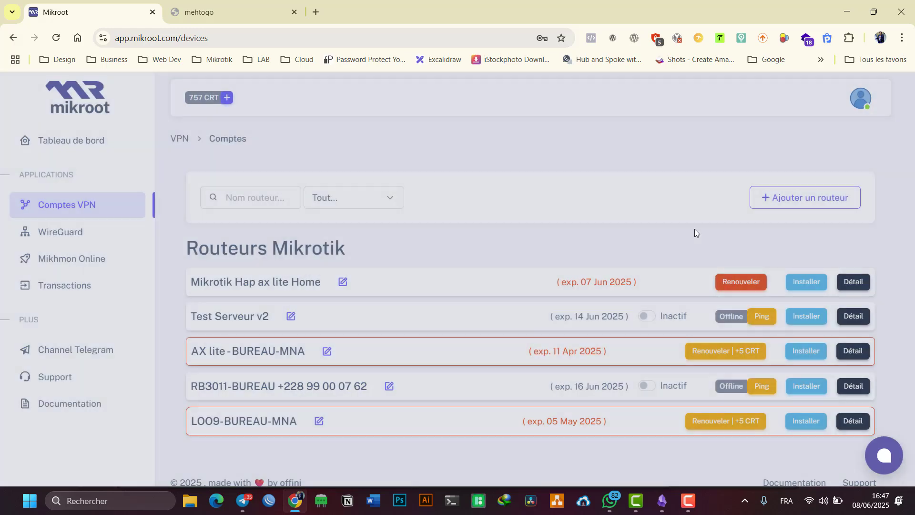
- Renew Mikrotik Hap ax lite Home with the 2 mois (20 CRT) plan, then ping the router
left_click(742, 283)
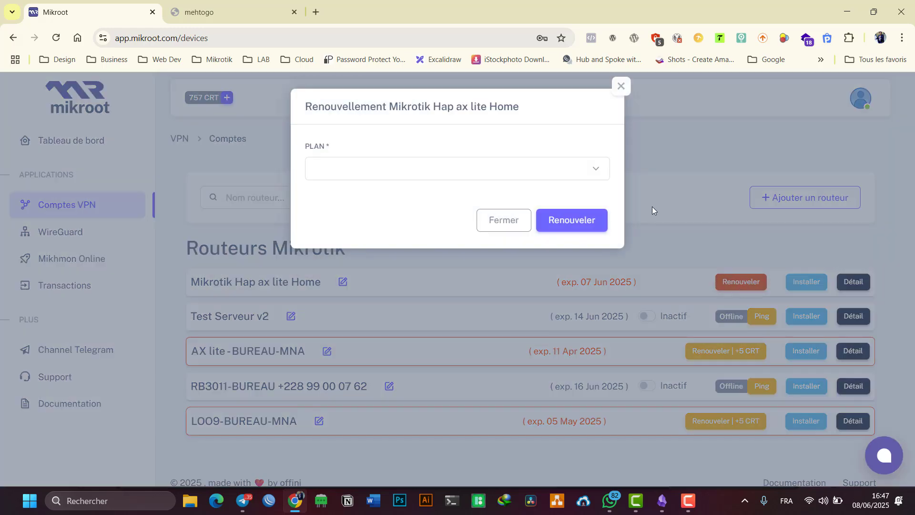
left_click(324, 164)
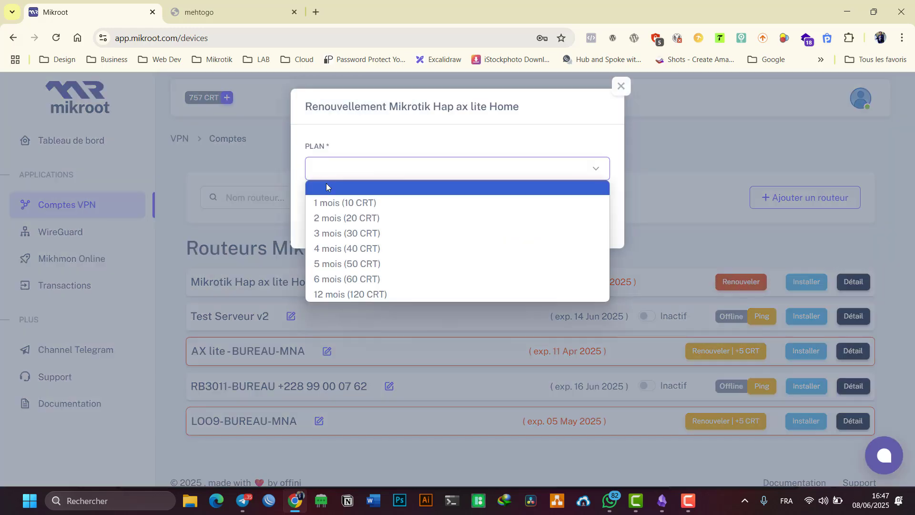
left_click(346, 220)
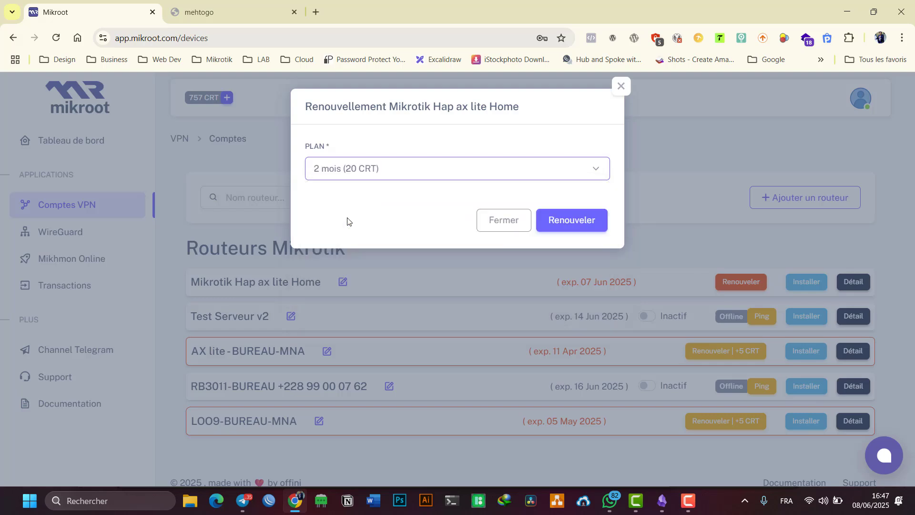
left_click_drag(365, 199, 386, 201)
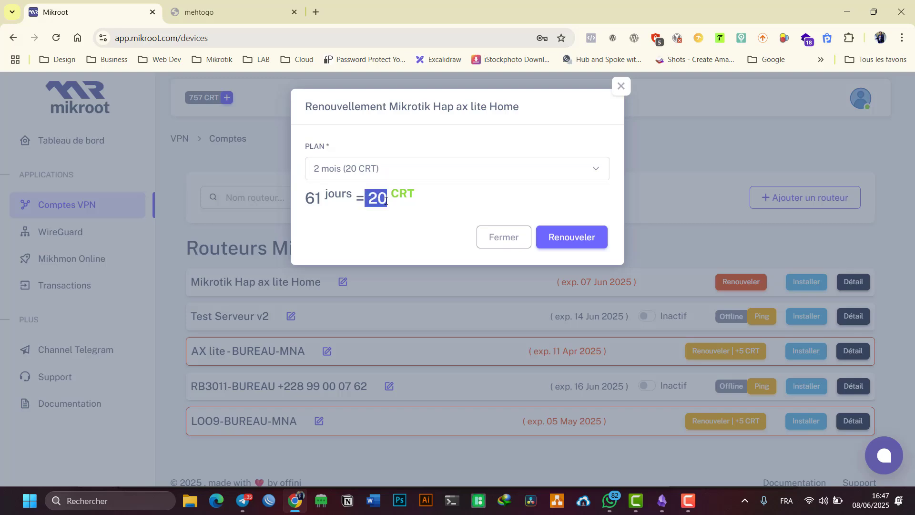
left_click(559, 202)
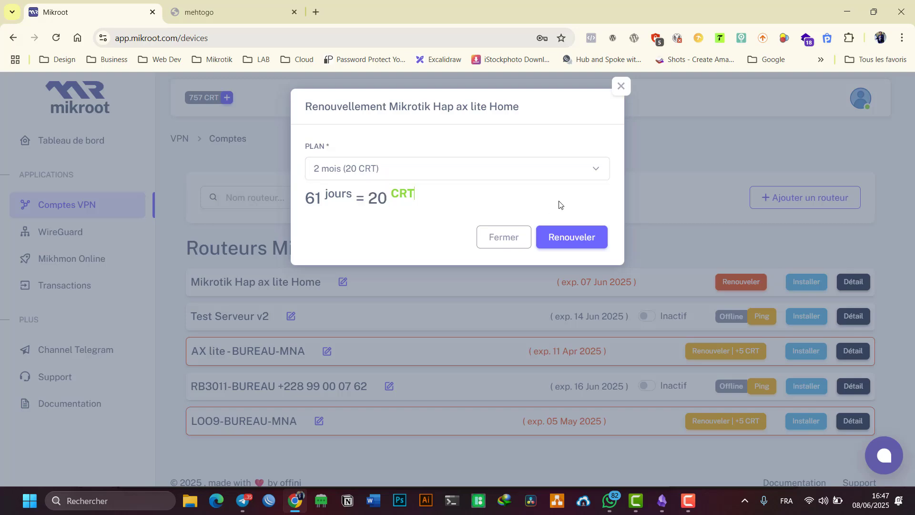
left_click(576, 239)
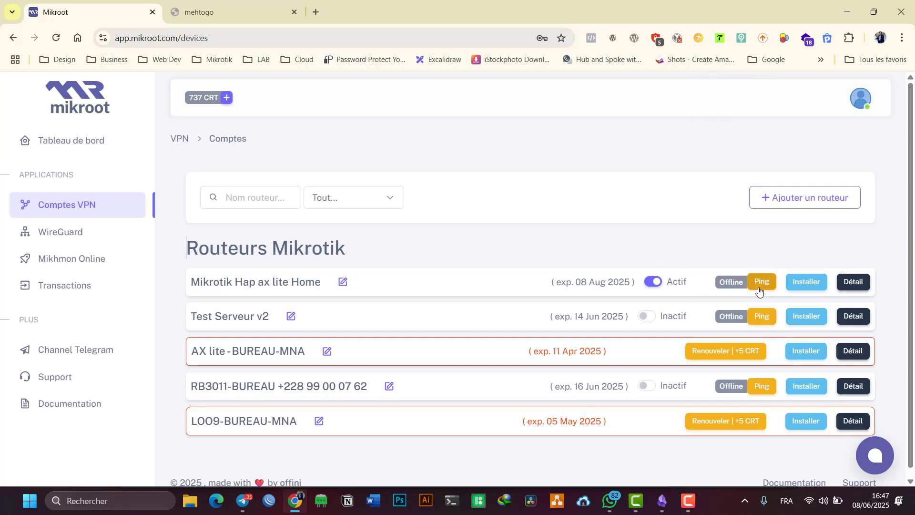
left_click(759, 289)
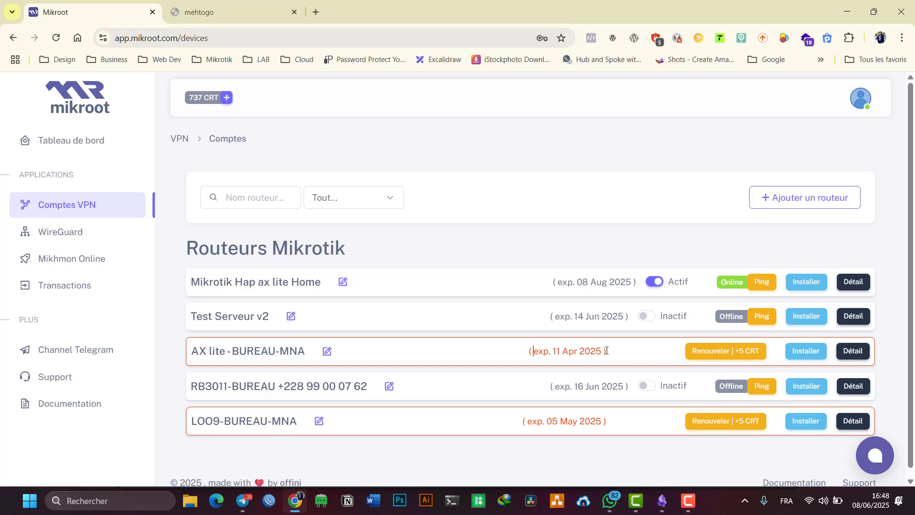
left_click(696, 351)
- Renew AX lite-BUREAU-MNA with the 1 mois (15 CRT) plan instead of the 25 CRT default
left_click(757, 356)
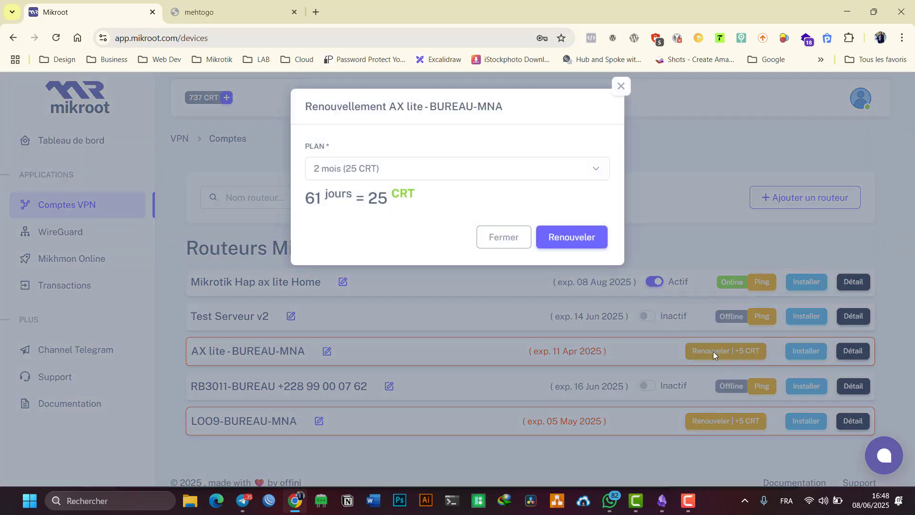
left_click_drag(380, 193, 389, 197)
double_click(381, 198)
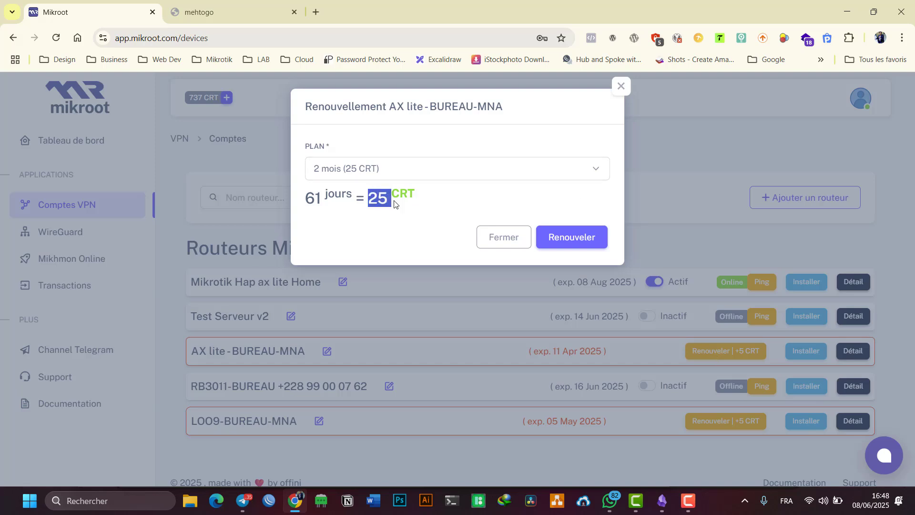
left_click(394, 204)
left_click(420, 177)
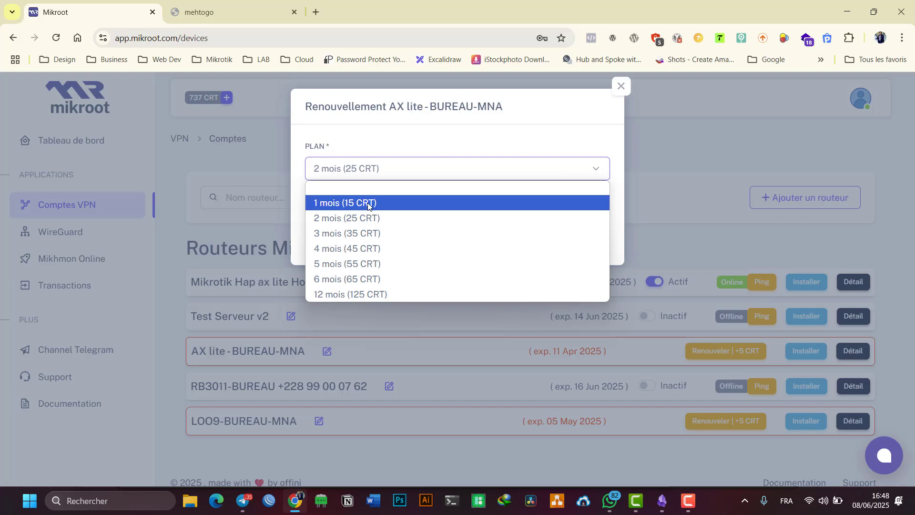
left_click(368, 204)
double_click(383, 199)
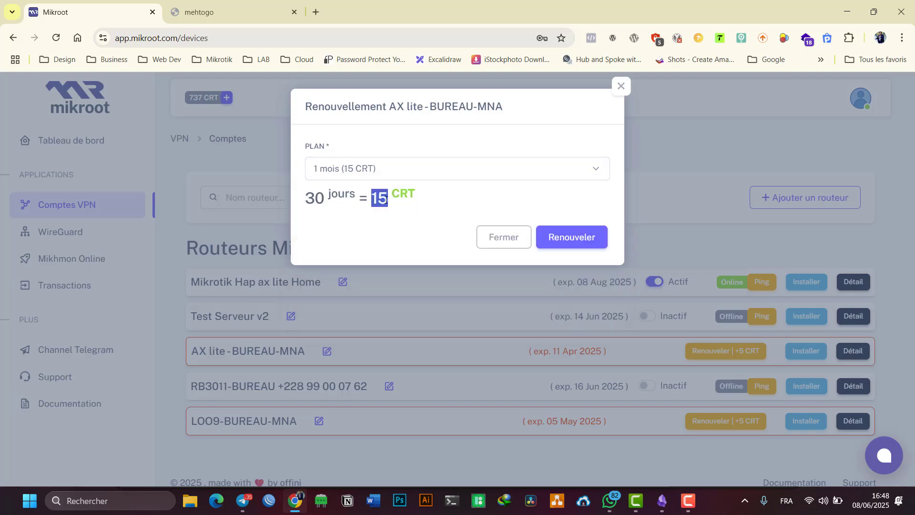
left_click(414, 208)
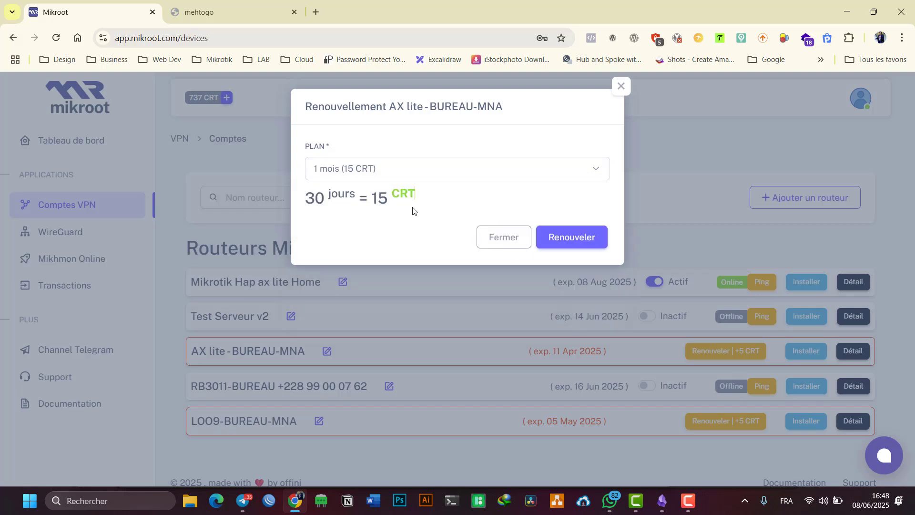
left_click(582, 237)
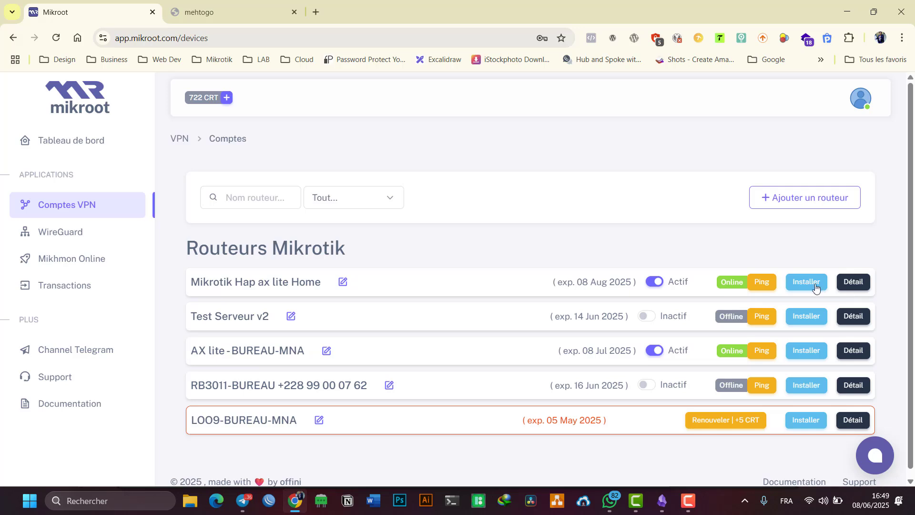
- In Mikrotik Hap ax lite Home's details, keep auto-renewal on and settle the plan on 1 mois (10 CRT)
left_click(857, 286)
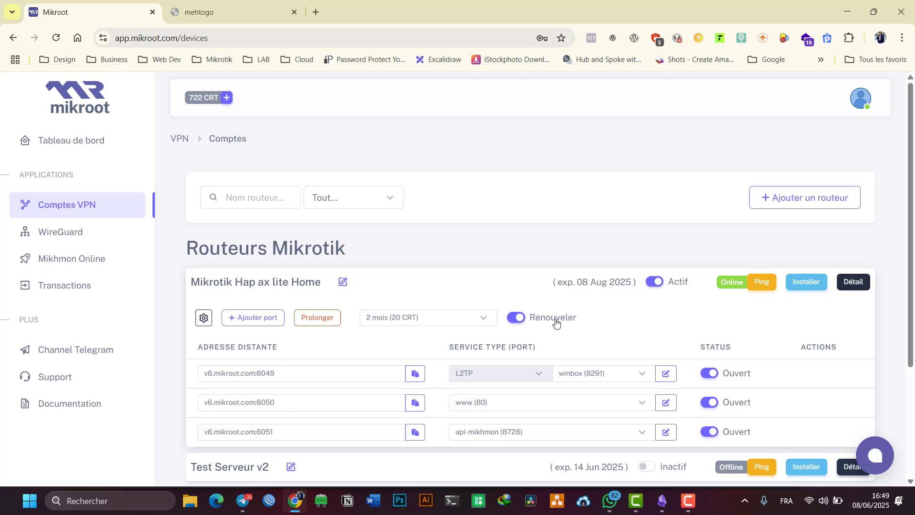
left_click(517, 318)
left_click(517, 318)
left_click(453, 323)
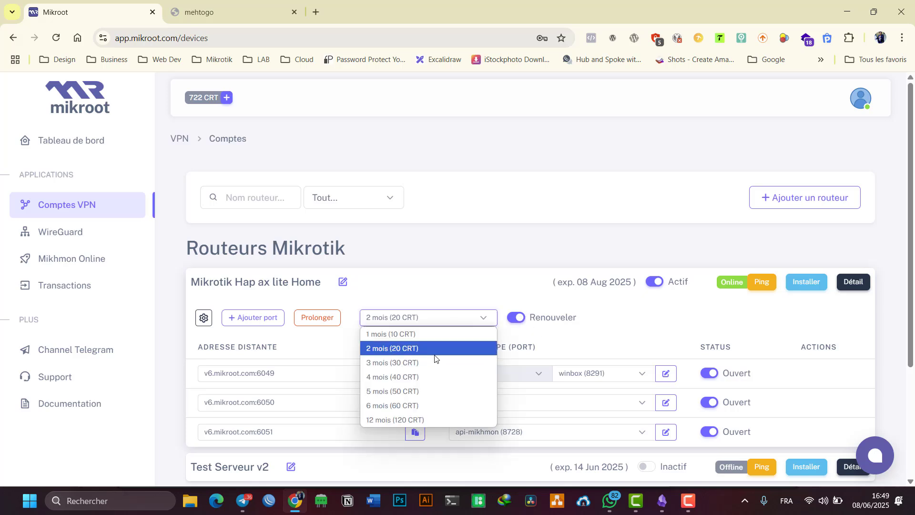
left_click(427, 333)
left_click(437, 322)
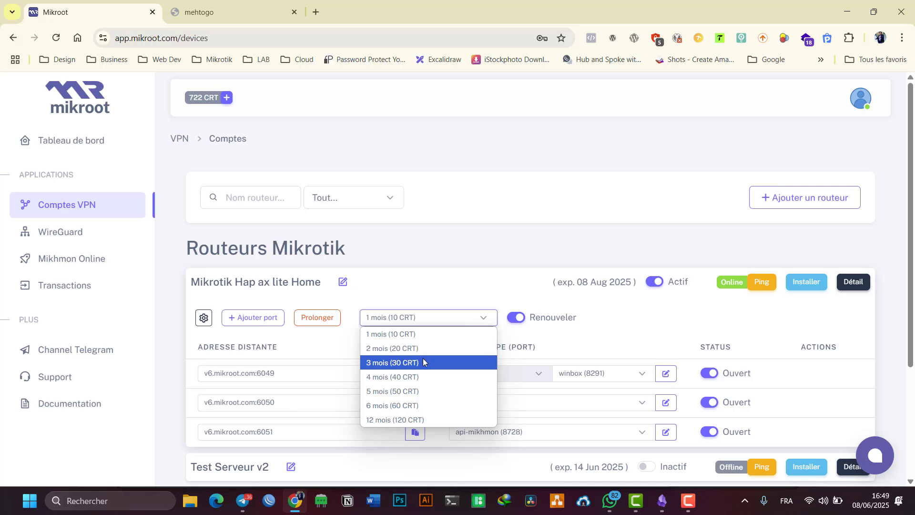
left_click(422, 361)
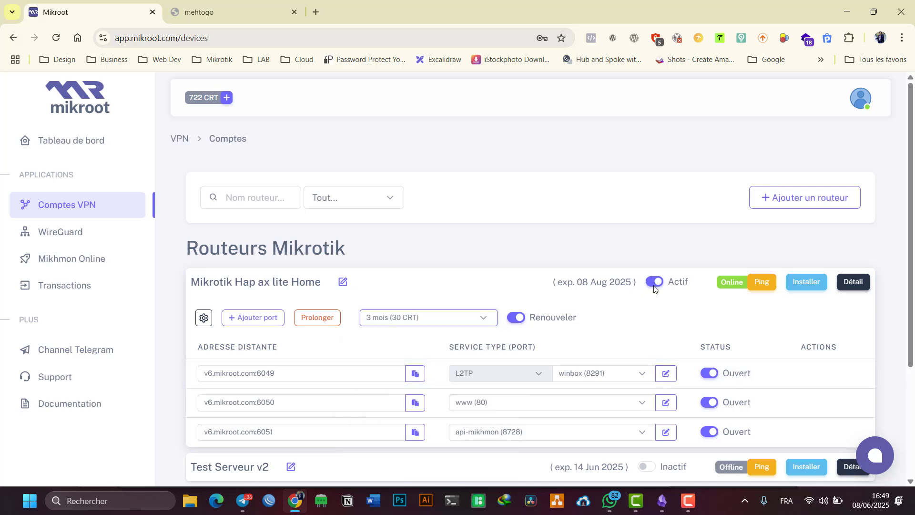
left_click(488, 298)
left_click(428, 322)
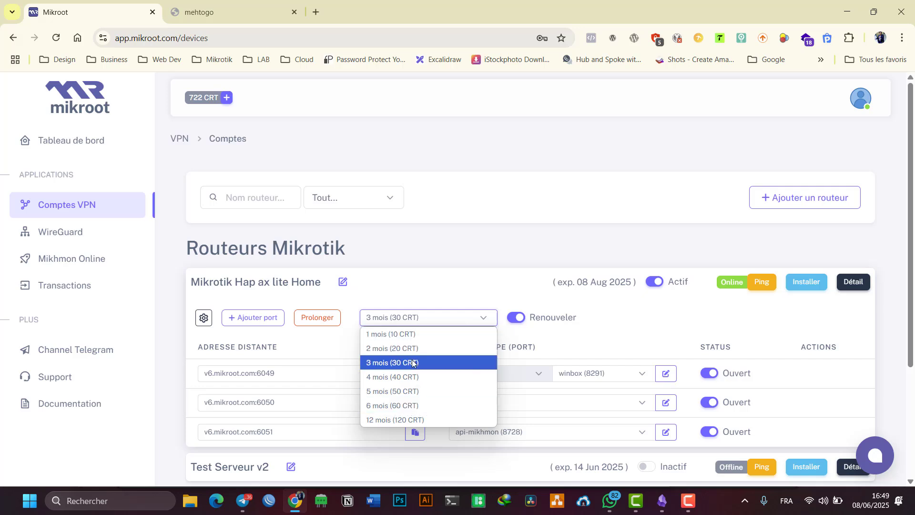
left_click(408, 335)
left_click(428, 304)
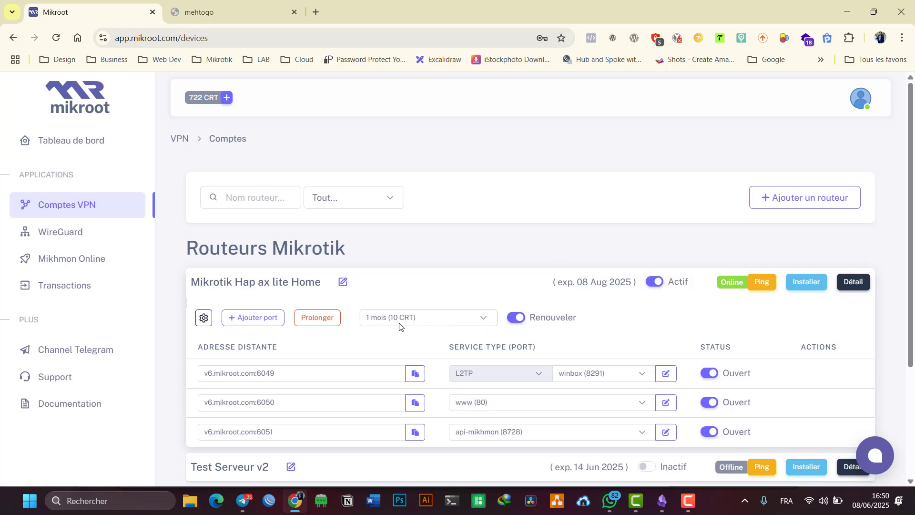
- Extend Mikrotik Hap ax lite Home by 1 mois (10 CRT) to 07 Sep 2025, leaving 712 CRT
double_click(202, 99)
left_click(324, 323)
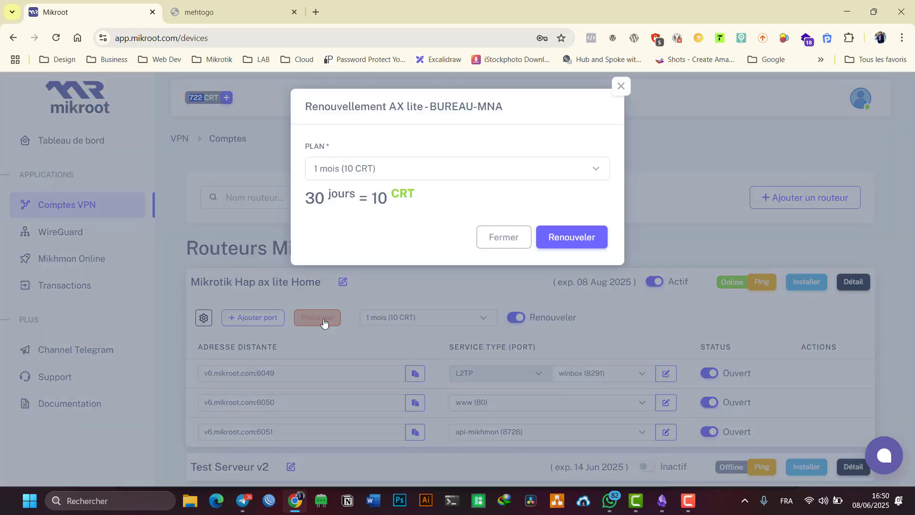
left_click(439, 170)
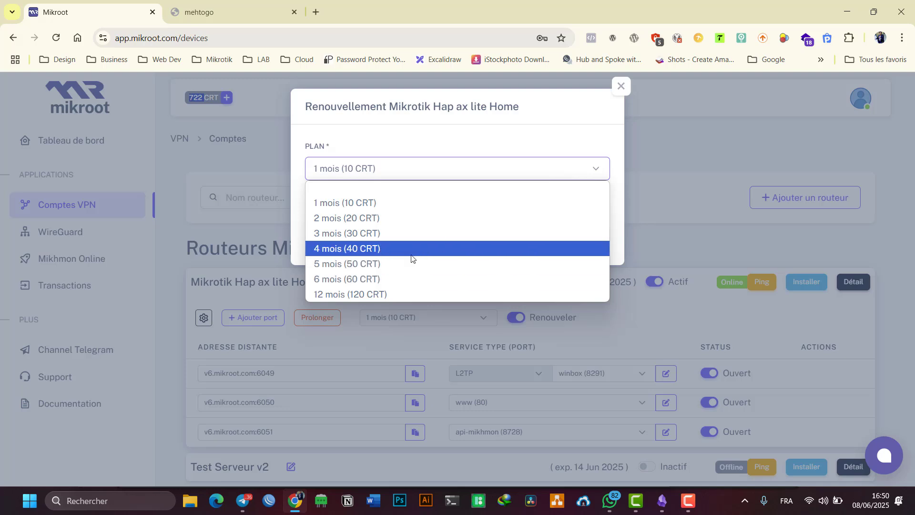
left_click(408, 203)
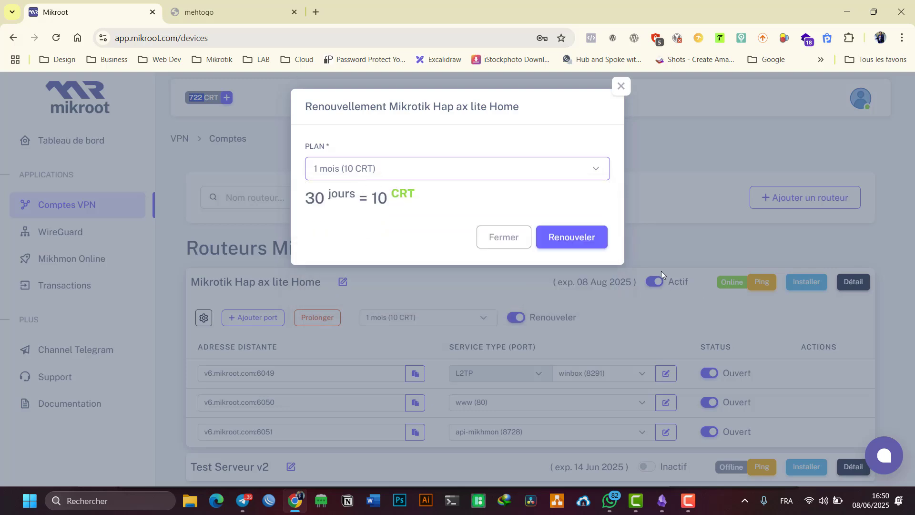
left_click(584, 243)
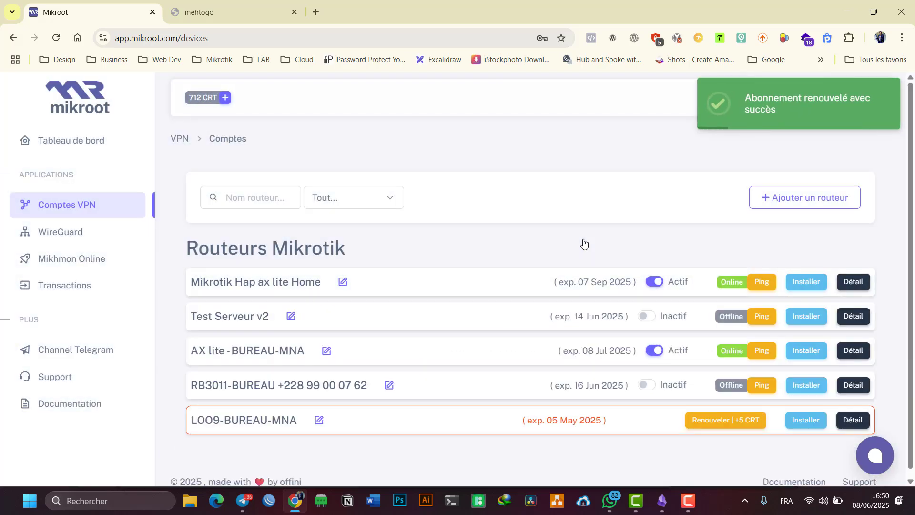
double_click(590, 281)
left_click(839, 283)
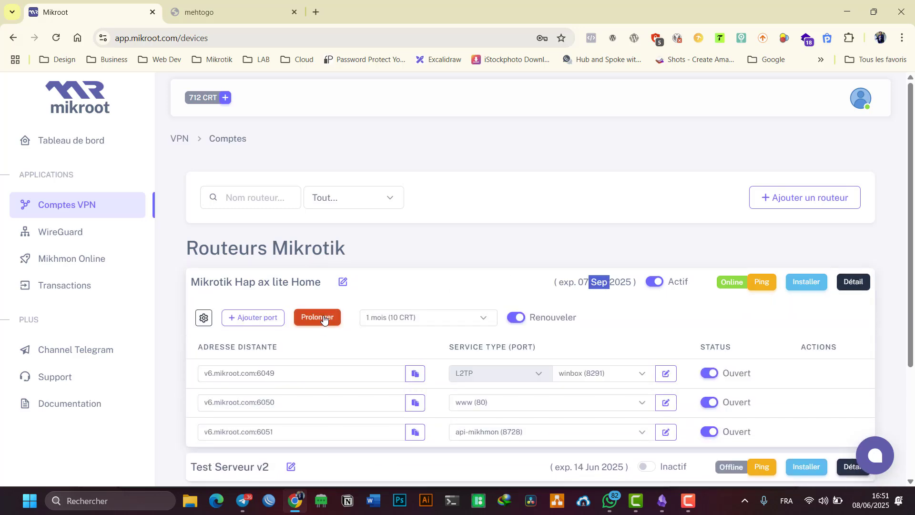
- Open Transactions and find the USER RENEWAL VPN FOR 20 CRT entry of -20 credits
left_click(58, 290)
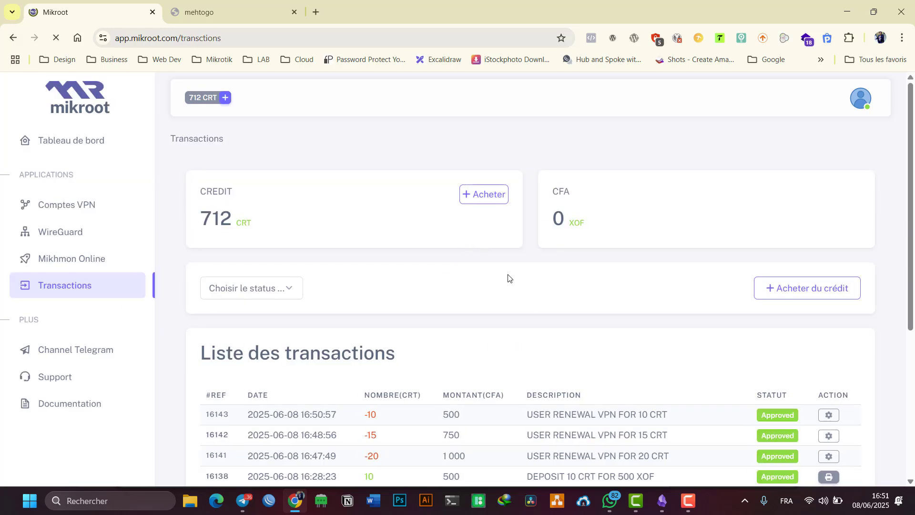
scroll(508, 278, "down", 3)
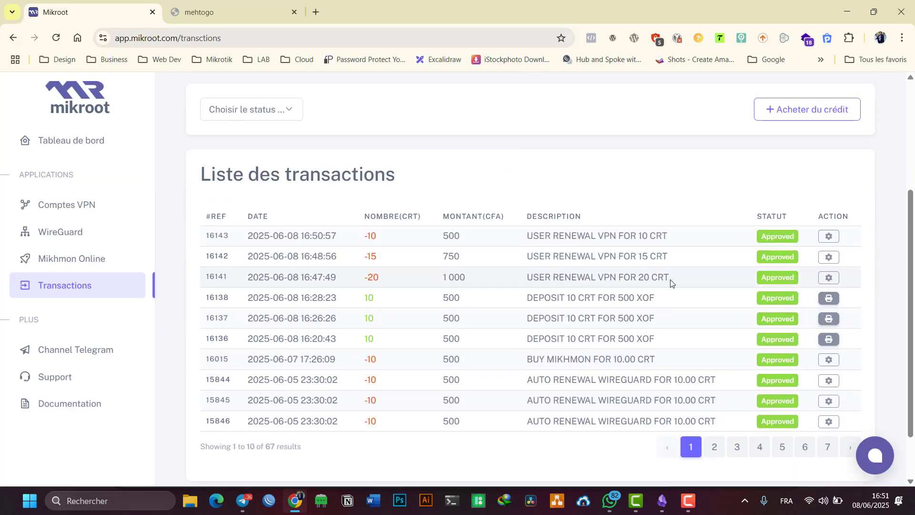
left_click_drag(671, 283, 567, 281)
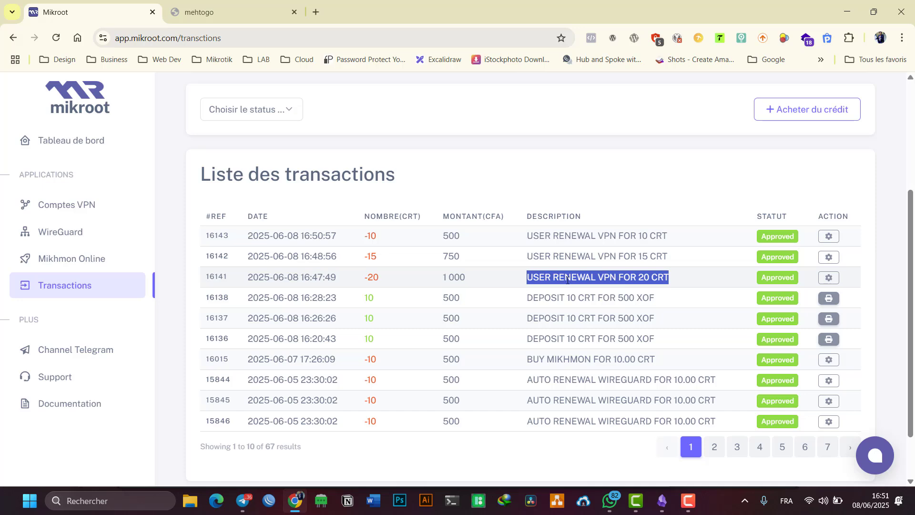
left_click(455, 281)
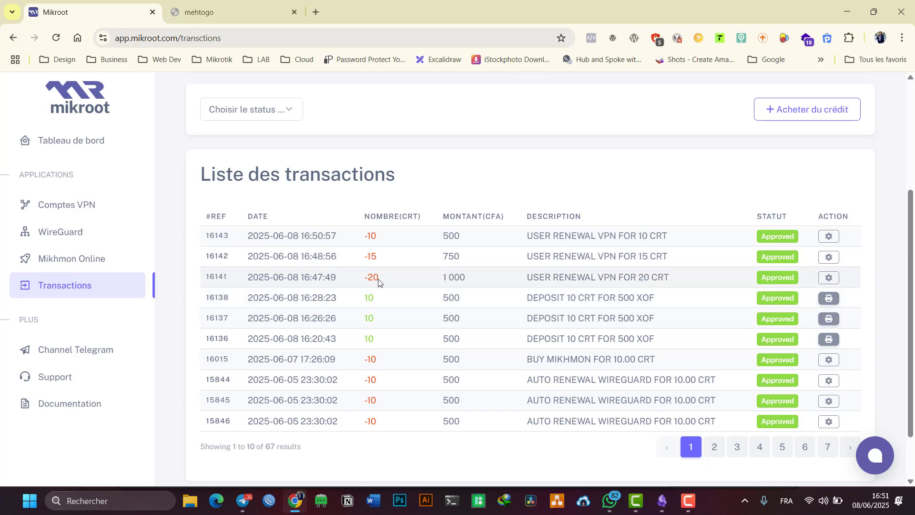
left_click_drag(385, 281, 364, 280)
left_click(828, 278)
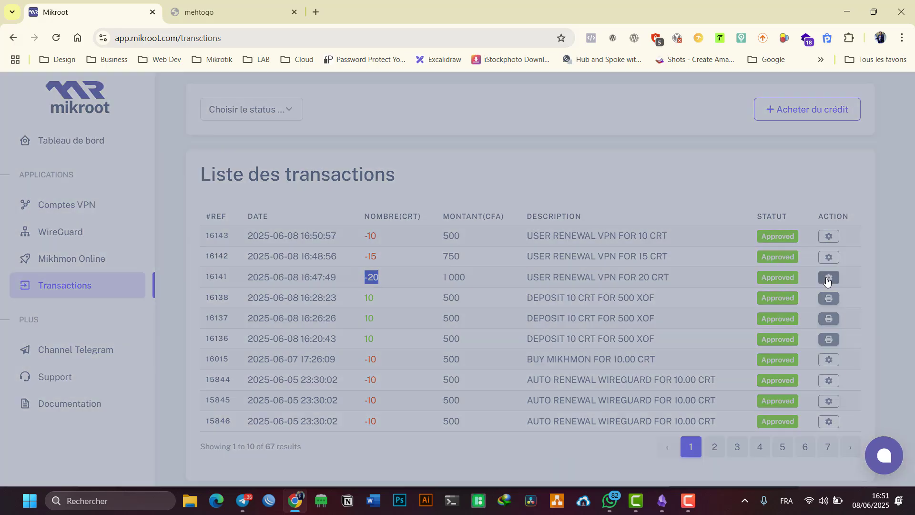
left_click_drag(439, 294, 366, 294)
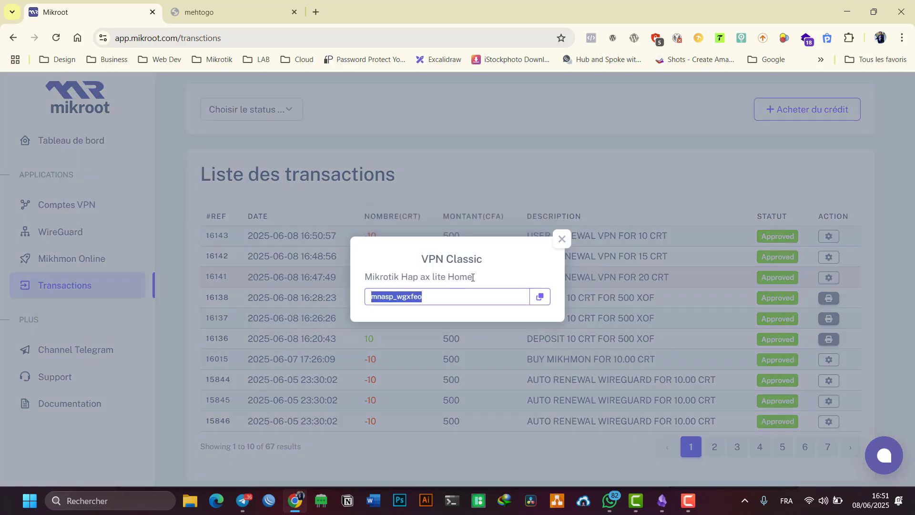
left_click_drag(475, 277, 366, 276)
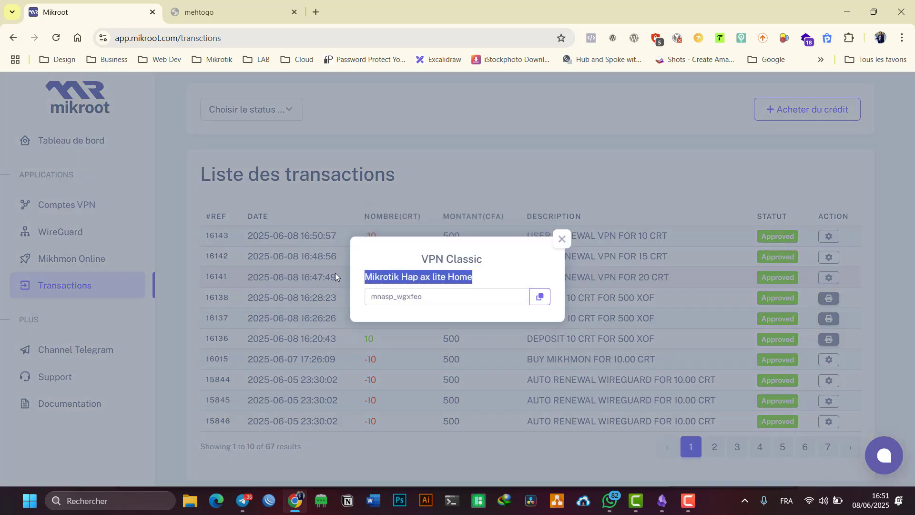
left_click(561, 238)
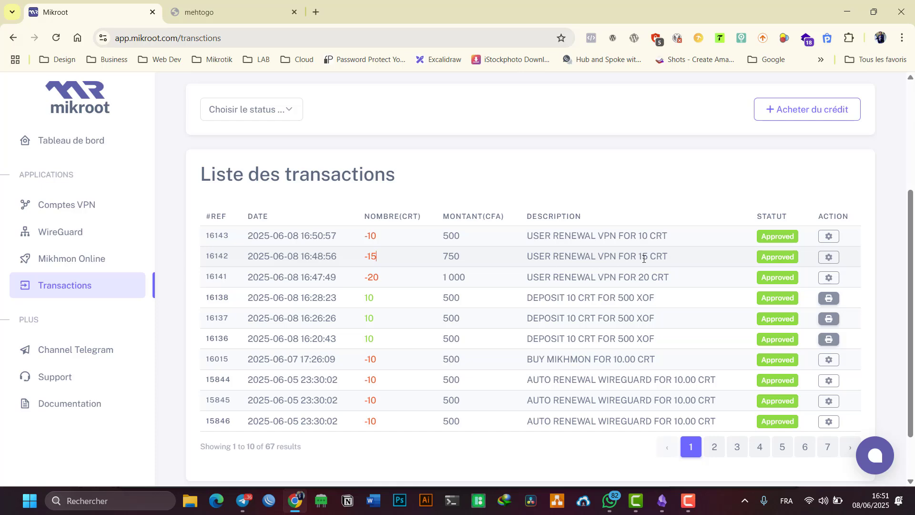
left_click(828, 257)
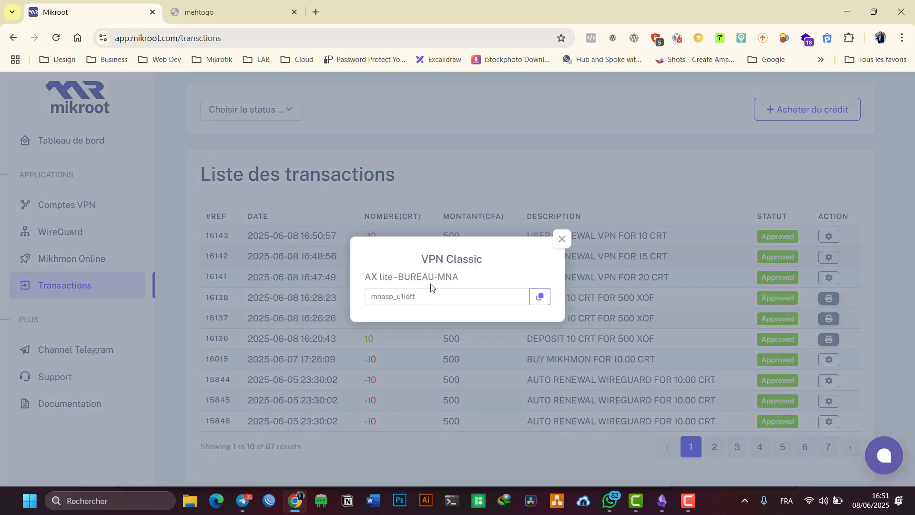
left_click_drag(459, 280, 364, 280)
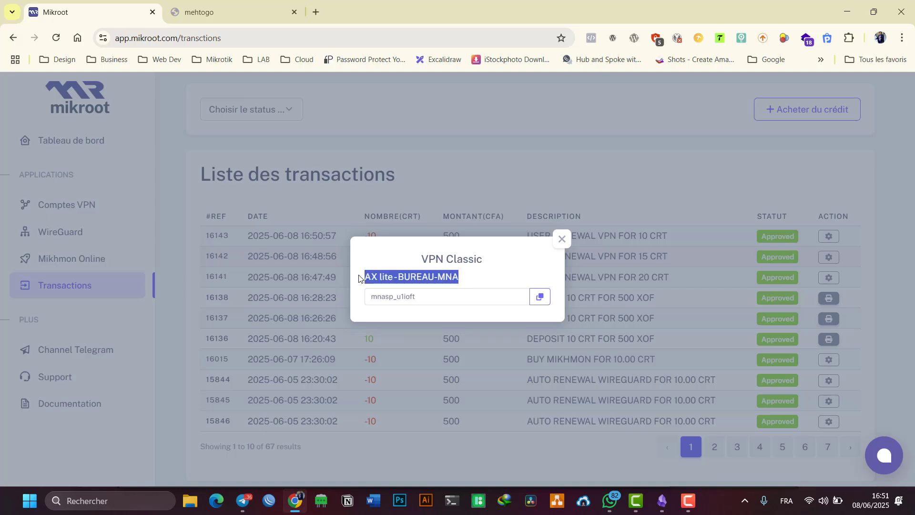
double_click(420, 296)
left_click(562, 239)
left_click_drag(441, 258, 469, 259)
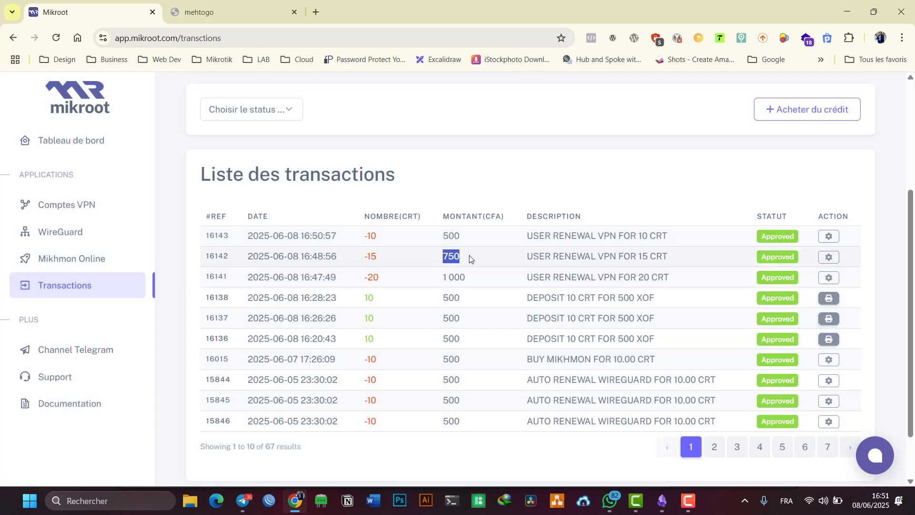
left_click(458, 258)
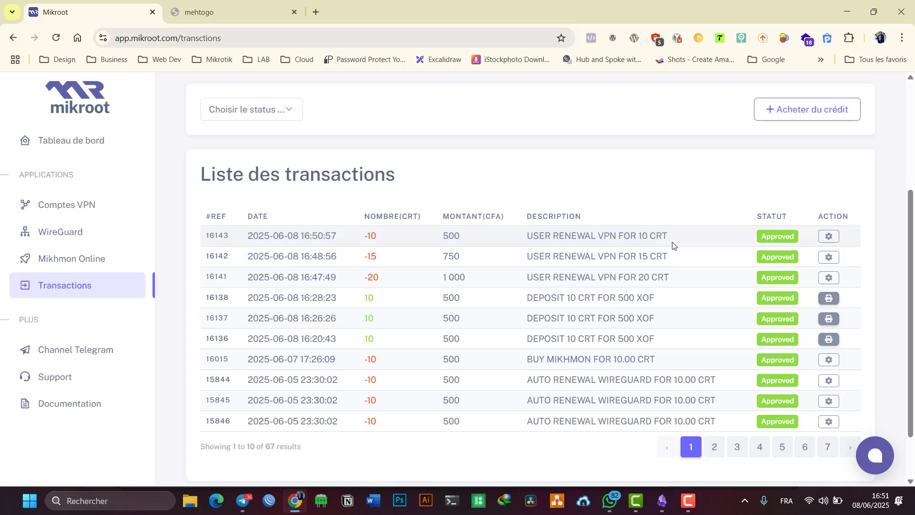
left_click_drag(674, 245, 548, 249)
left_click(568, 235)
double_click(568, 235)
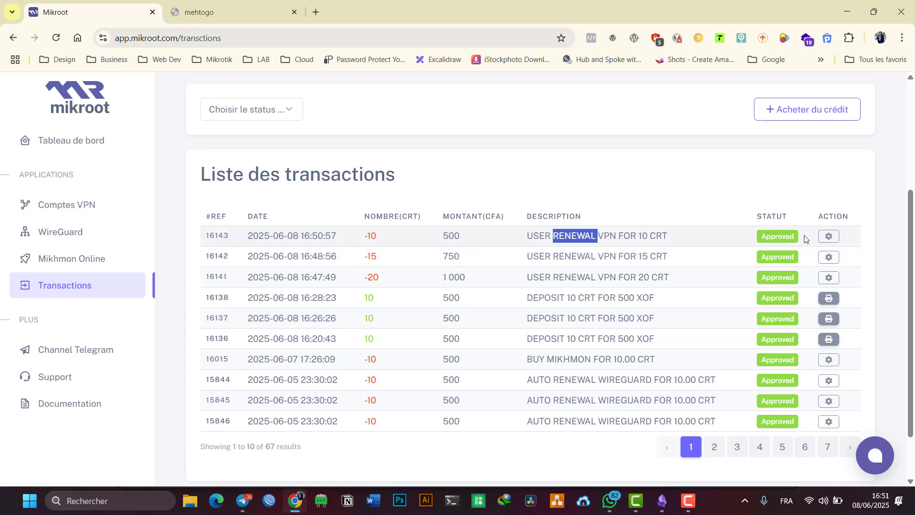
left_click(831, 237)
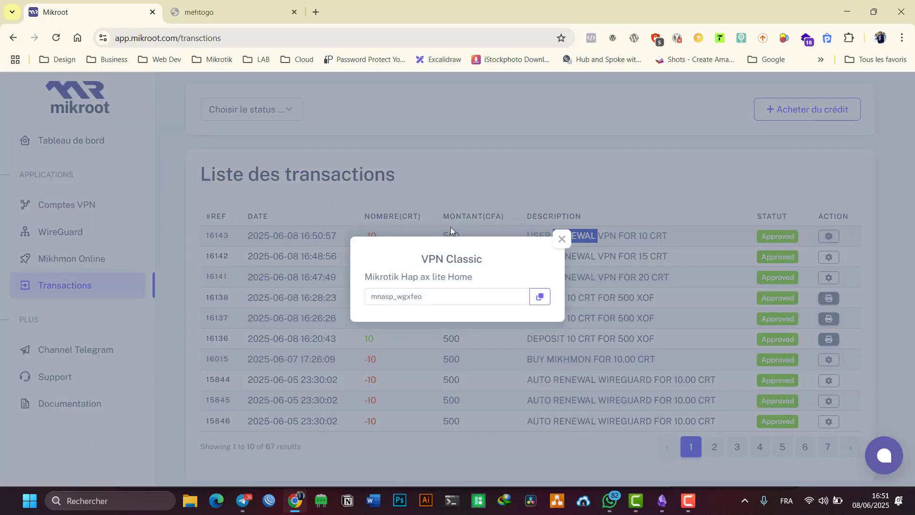
left_click(562, 239)
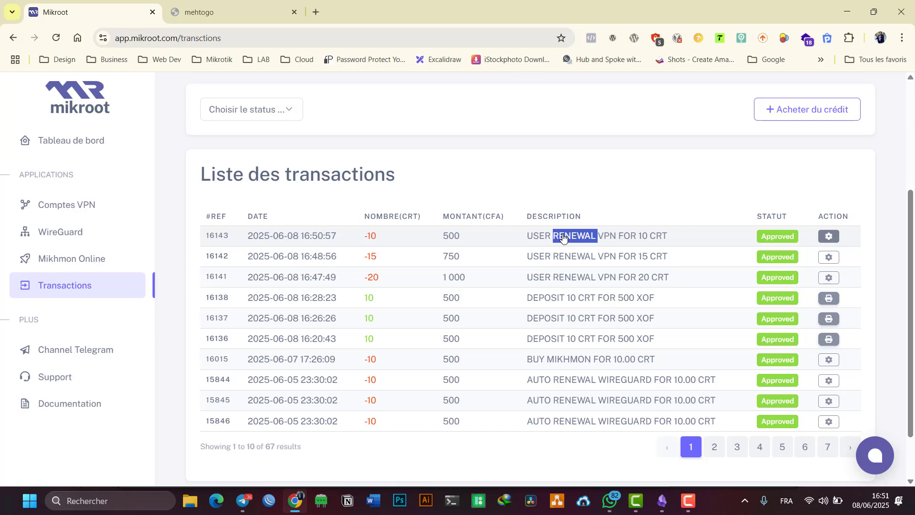
left_click(563, 188)
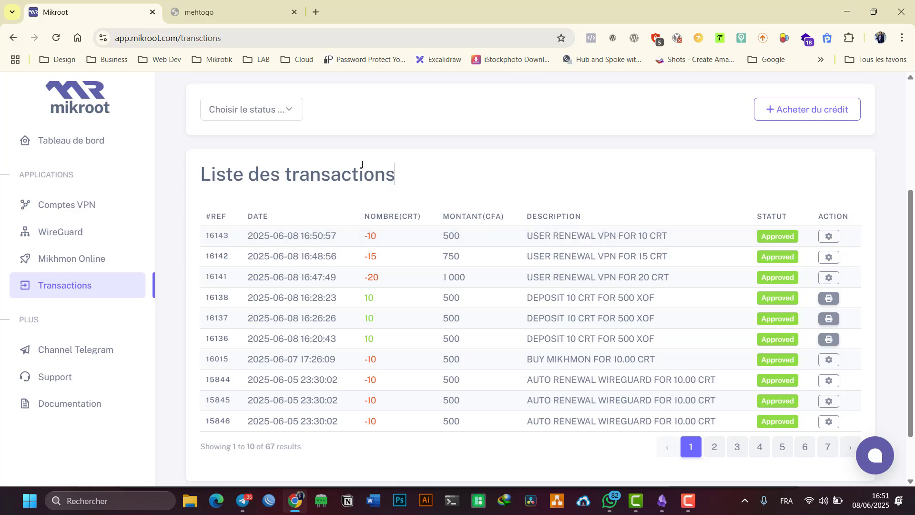
scroll(362, 165, "up", 3)
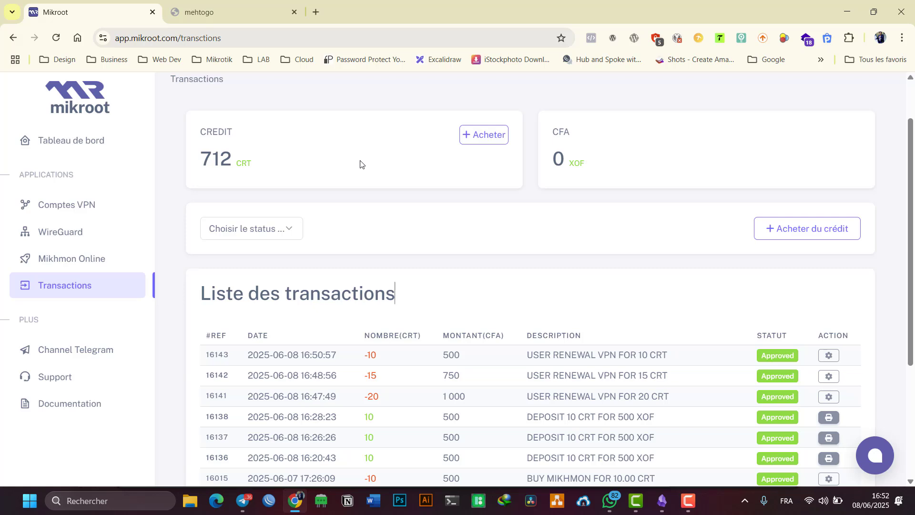
scroll(592, 328, "down", 3)
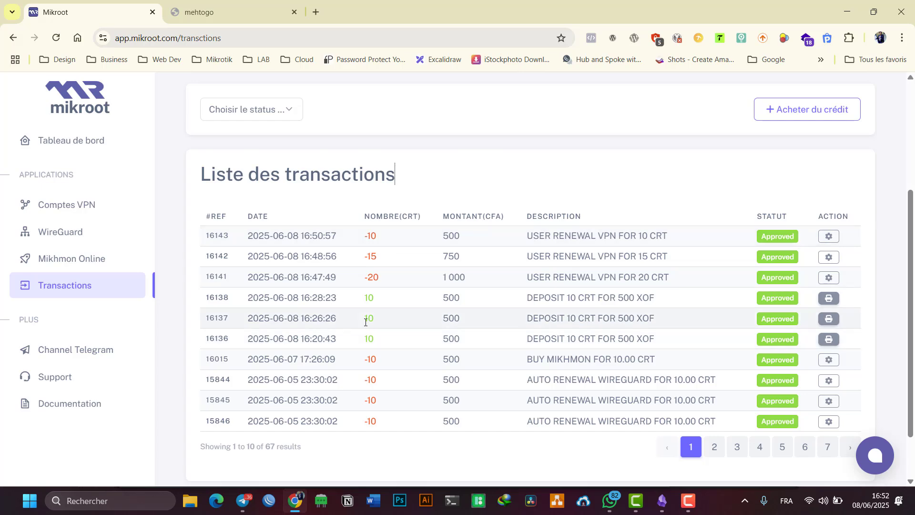
key("alt+Left")
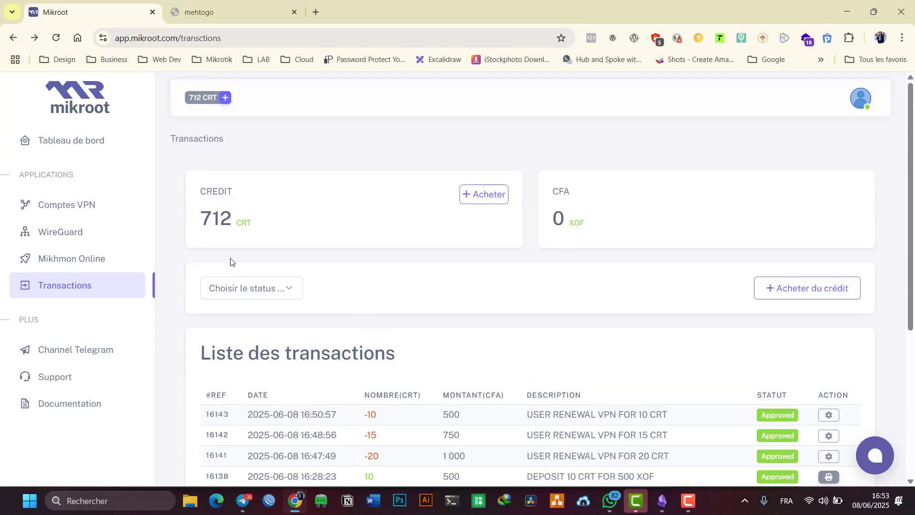
- Open the Home Network's WireGuard devices and expand the first router at 10.99.4.8
left_click(68, 235)
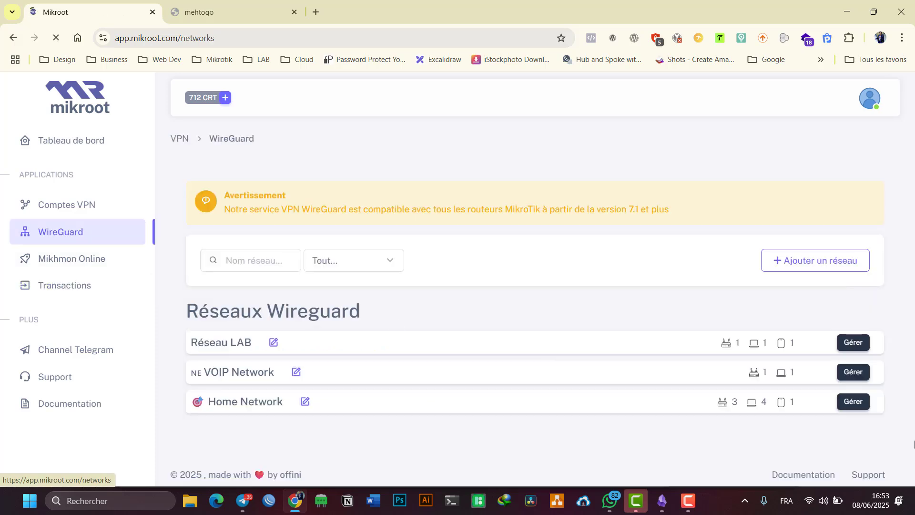
left_click(849, 404)
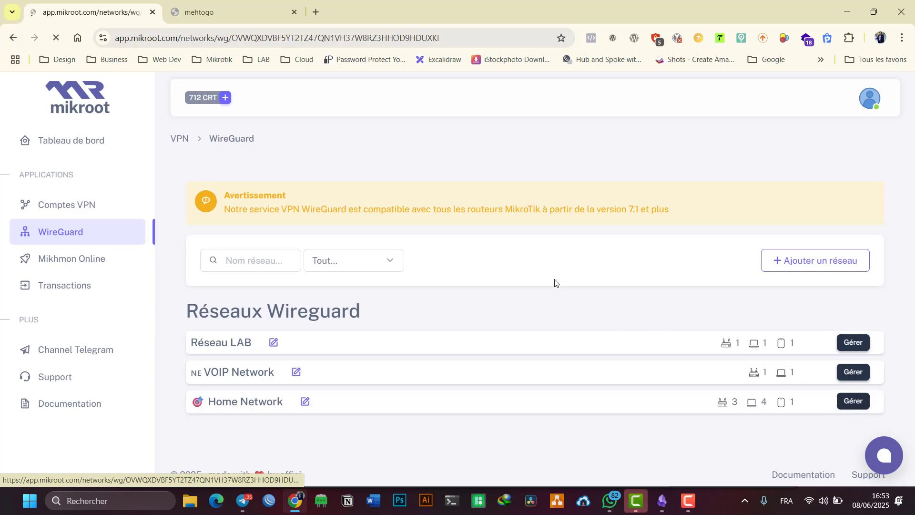
scroll(554, 283, "down", 3)
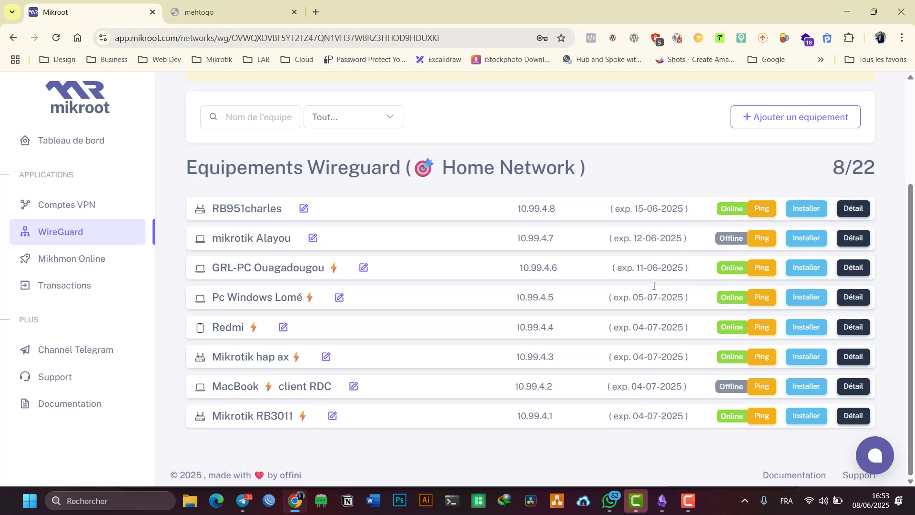
left_click(853, 208)
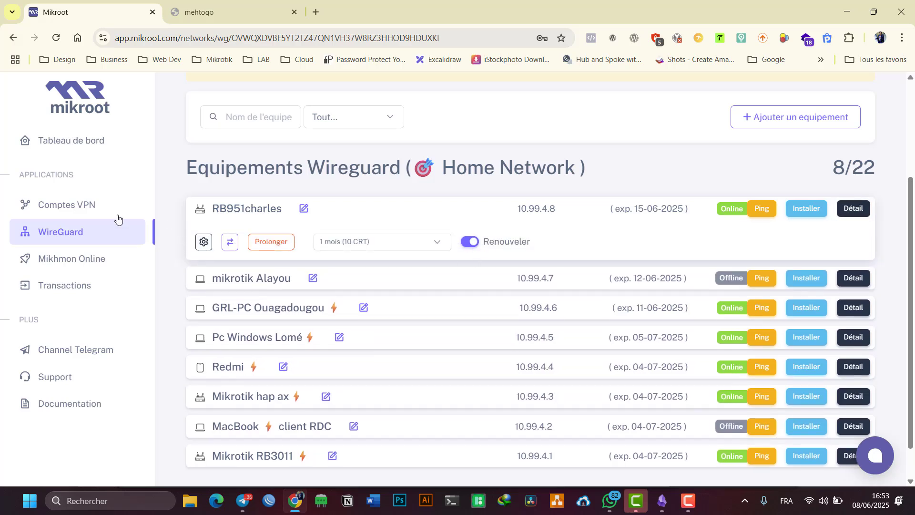
- Renew that router with the 2 mois (20 CRT) plan, moving its expiry to 15-08-2025
left_click(283, 247)
left_click(377, 170)
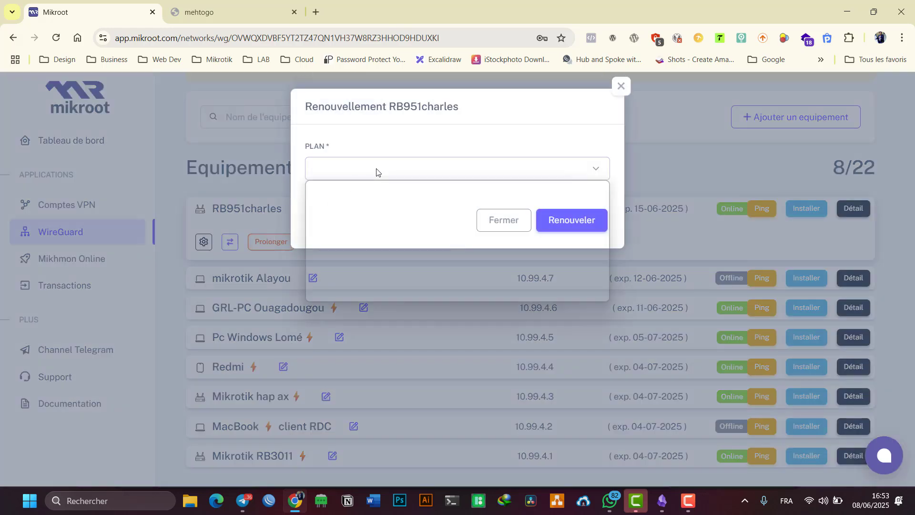
left_click(510, 217)
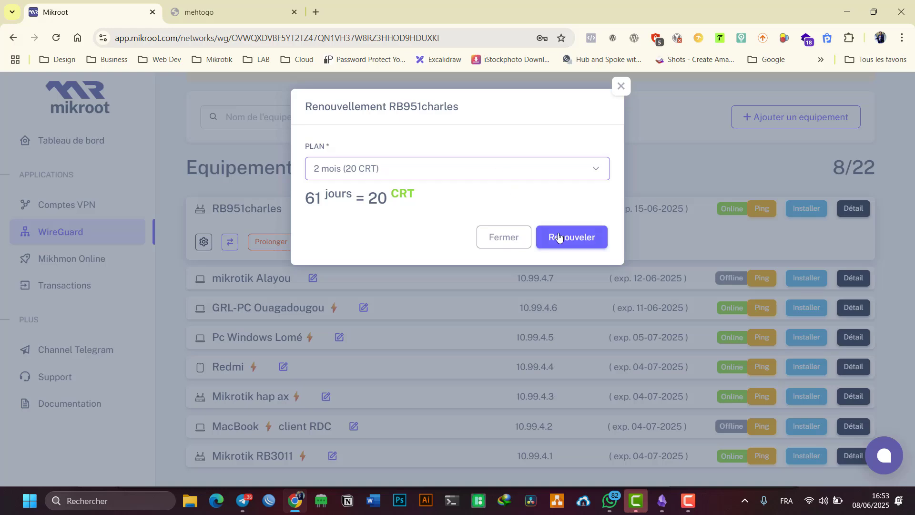
left_click(559, 237)
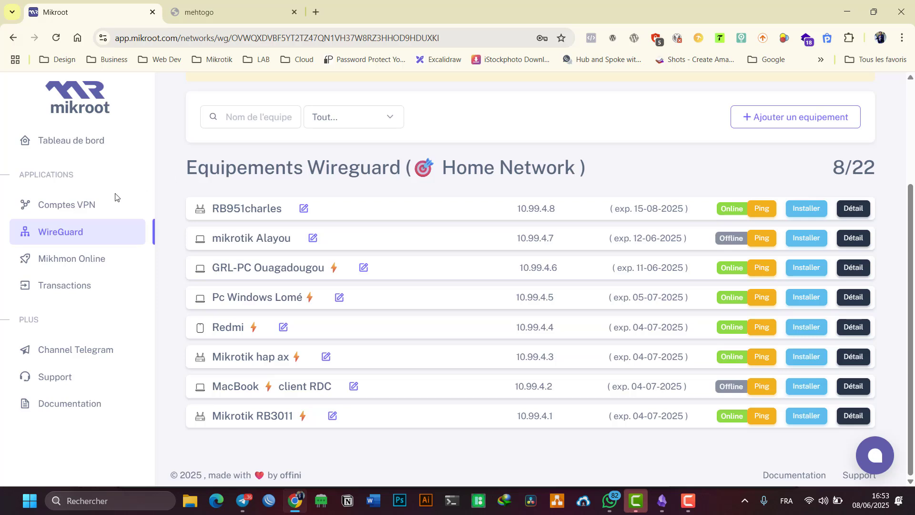
left_click(59, 286)
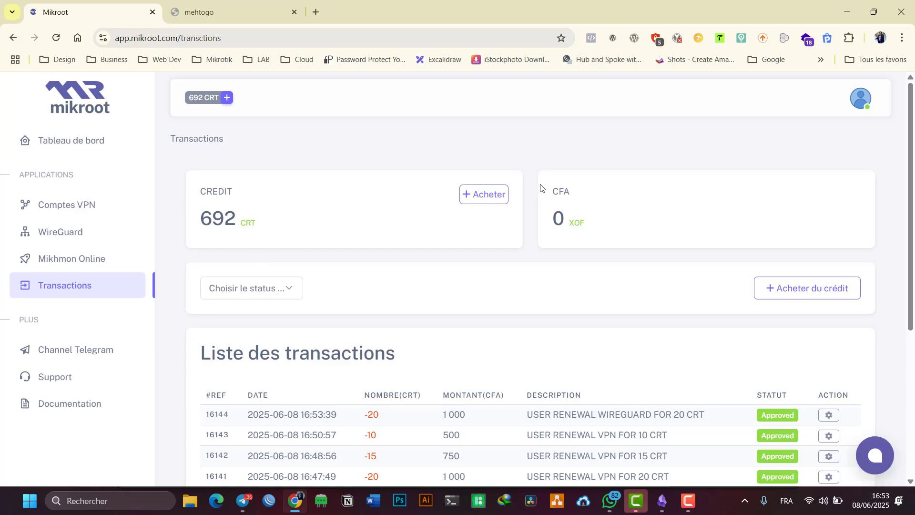
scroll(524, 229, "down", 3)
mouse_move(526, 234)
left_mouse_down()
mouse_move(674, 250)
mouse_move(704, 233)
mouse_move(532, 233)
left_mouse_up()
left_click(705, 239)
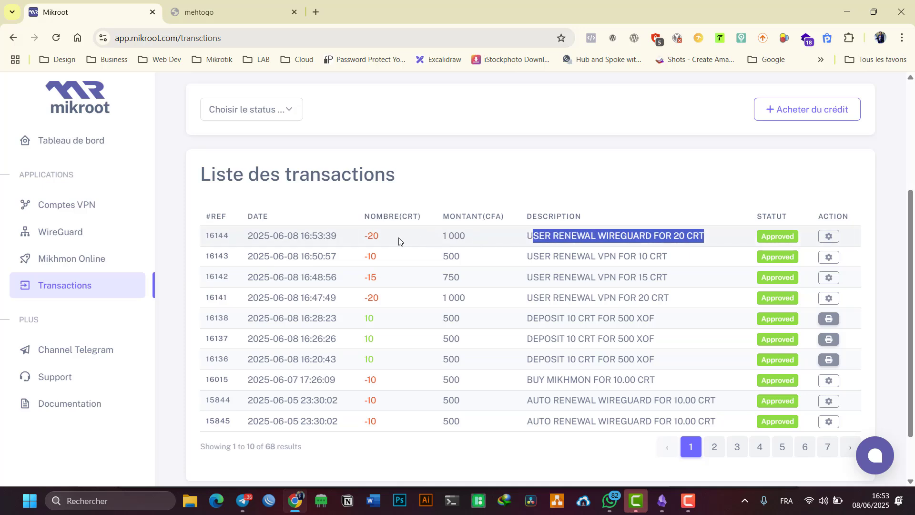
left_click_drag(469, 236, 448, 236)
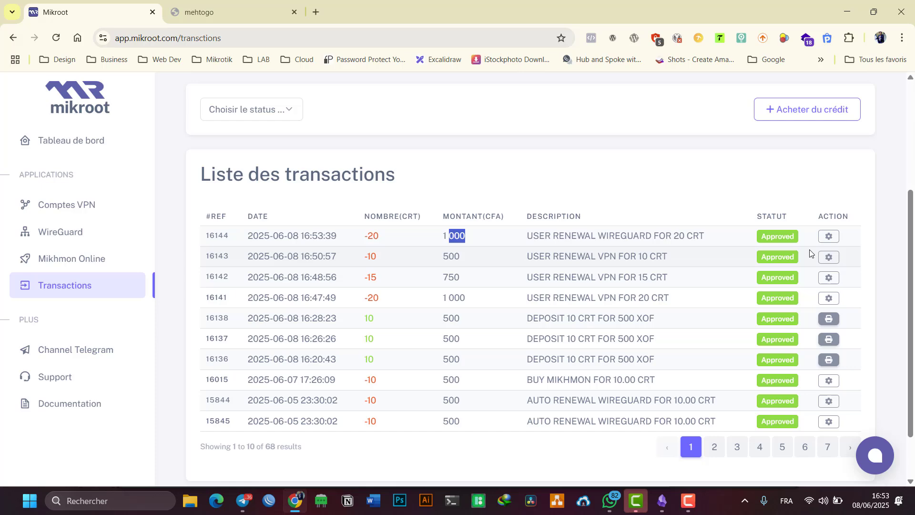
left_click(837, 241)
double_click(408, 277)
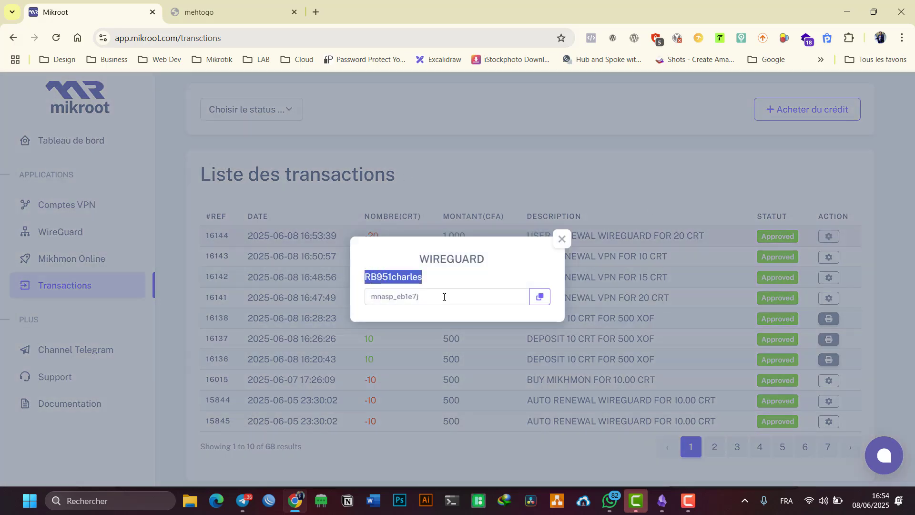
double_click(444, 297)
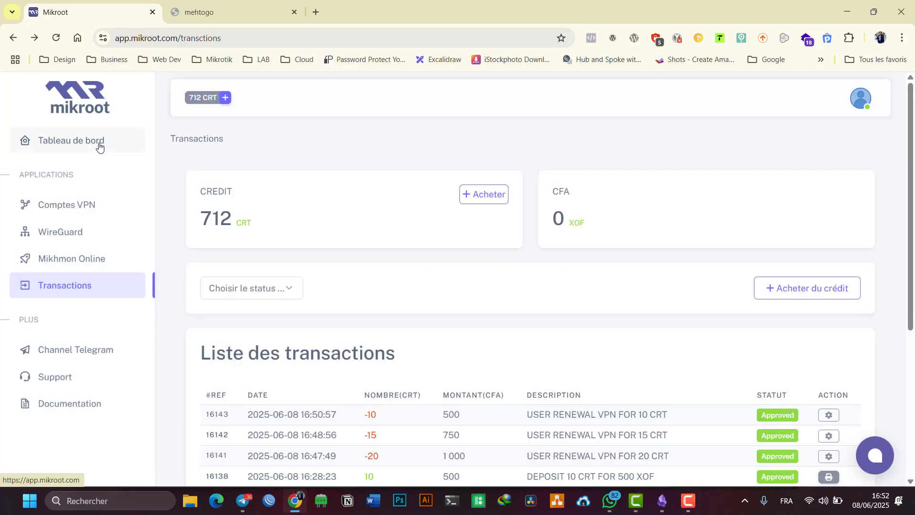
left_click(95, 149)
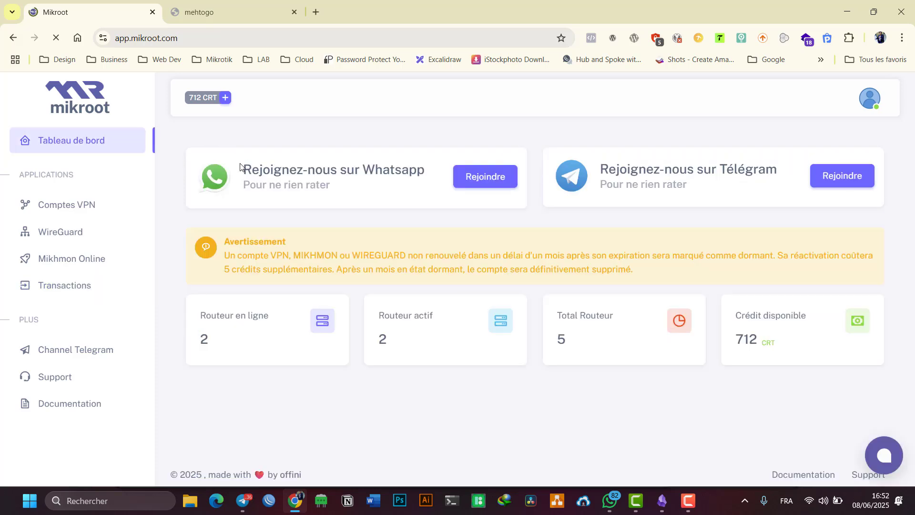
left_click_drag(242, 167, 368, 200)
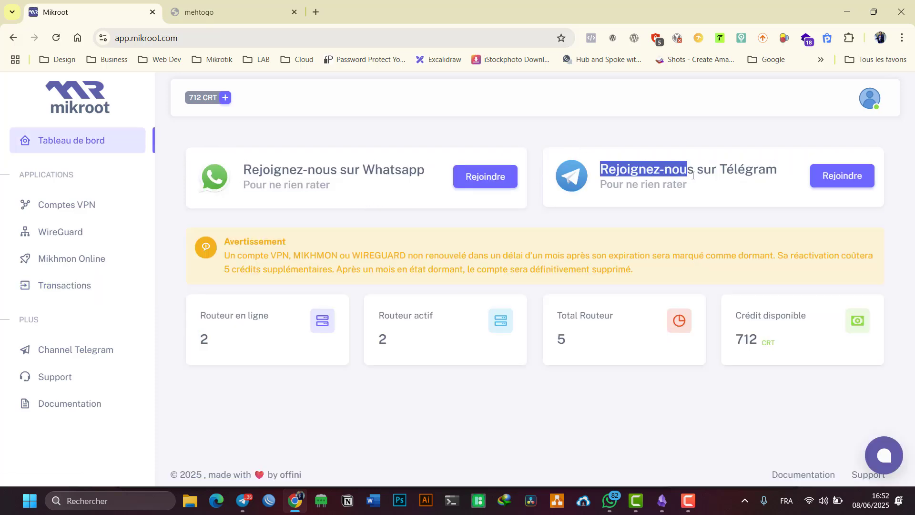